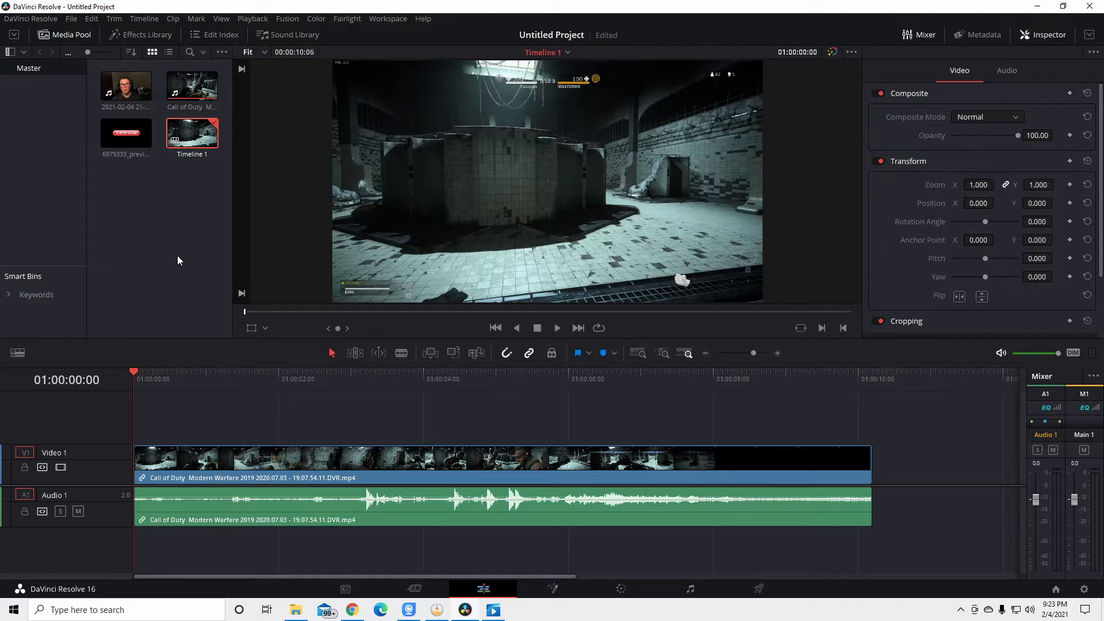
- Place 6979333_preview.png on a track above the gameplay clip from about 2.3 seconds and move the playhead onto it at 01:00:03:15
{"action": "left_click_drag", "start_coordinate": [128, 154], "coordinate": [302, 446]}
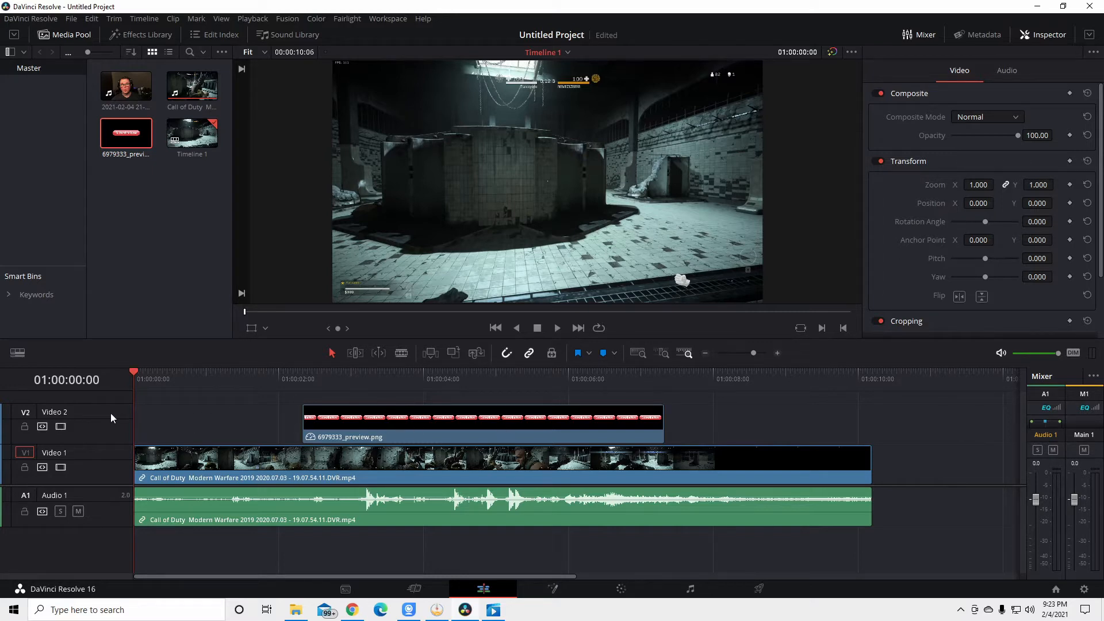
{"action": "left_click", "coordinate": [388, 384]}
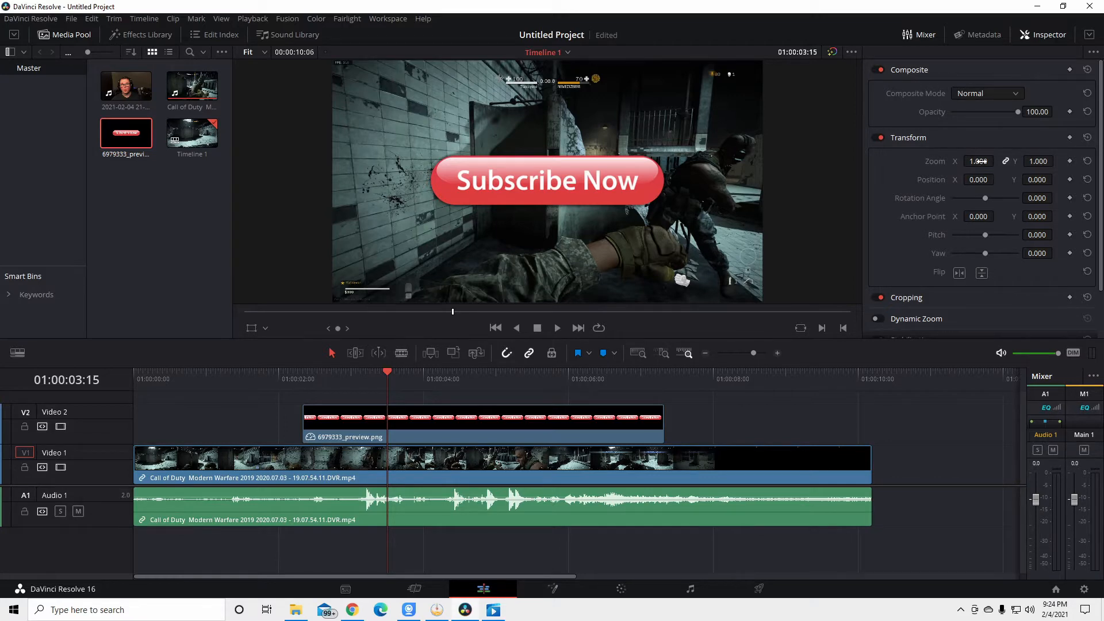
- Scale the subscribe button image to a zoom of 0.250 and shift it horizontally to X position -797
{"action": "mouse_move", "coordinate": [978, 161]}
{"action": "left_mouse_down"}
{"action": "mouse_move", "coordinate": [936, 161]}
{"action": "mouse_move", "coordinate": [1023, 161]}
{"action": "mouse_move", "coordinate": [943, 161]}
{"action": "mouse_move", "coordinate": [969, 161]}
{"action": "left_mouse_up"}
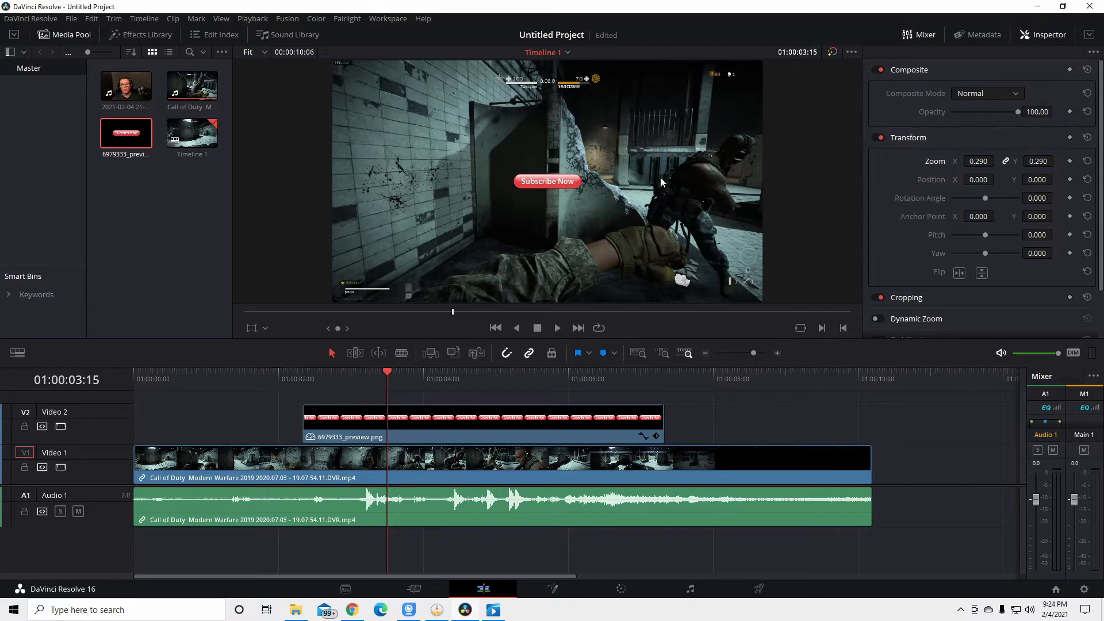
{"action": "left_click_drag", "start_coordinate": [981, 161], "coordinate": [973, 161]}
{"action": "left_click", "coordinate": [978, 161]}
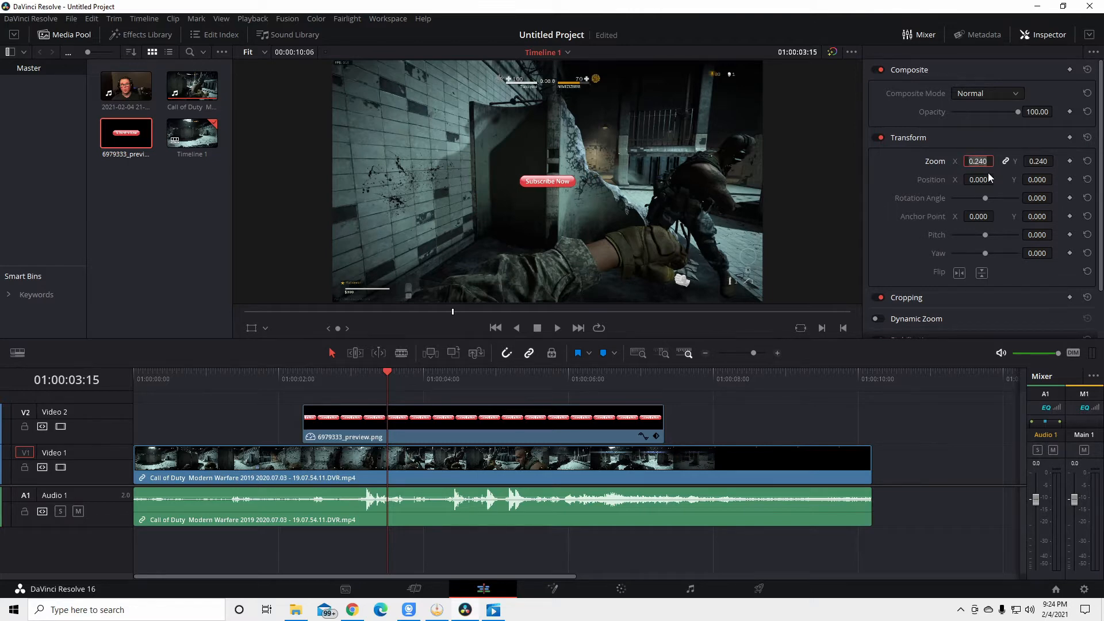
{"action": "key", "text": "BackSpace"}
{"action": "type", "text": "0.25"}
{"action": "key", "text": "Return"}
{"action": "left_click_drag", "start_coordinate": [978, 180], "coordinate": [918, 180]}
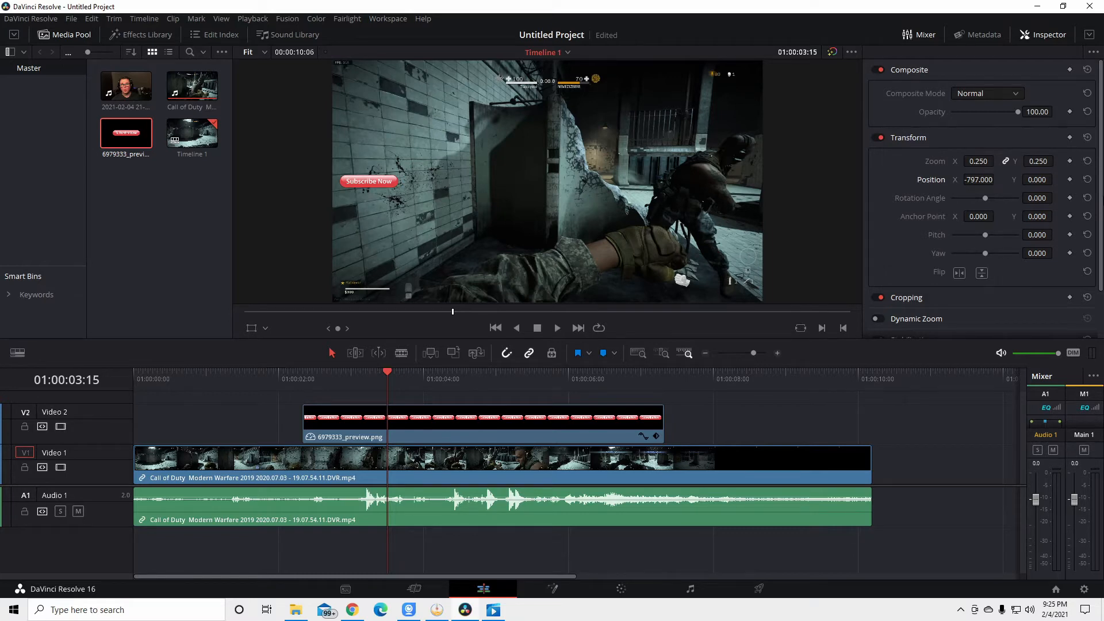
- Delete the subscribe button image from the Video 2 track
{"action": "left_click", "coordinate": [497, 433]}
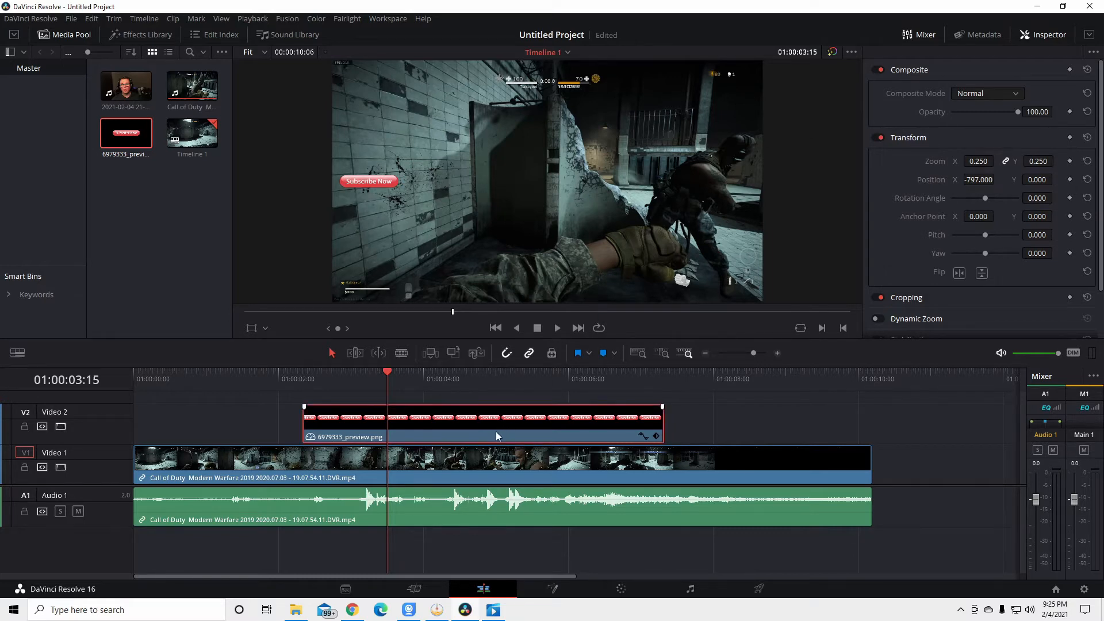
{"action": "right_click", "coordinate": [496, 434]}
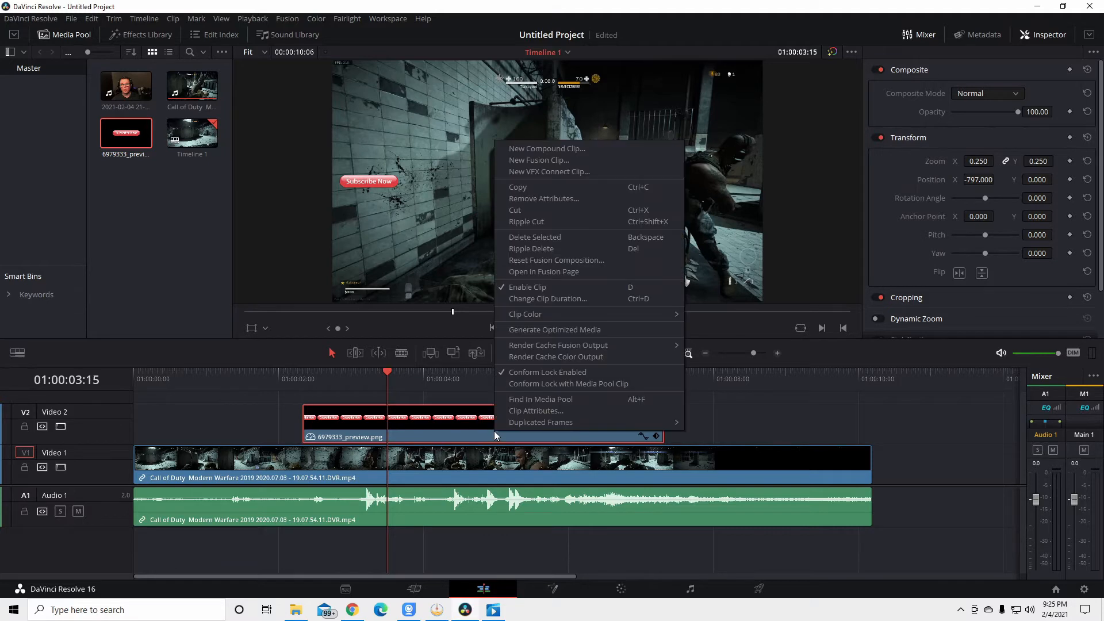
{"action": "left_click", "coordinate": [576, 242]}
{"action": "left_click", "coordinate": [142, 92]}
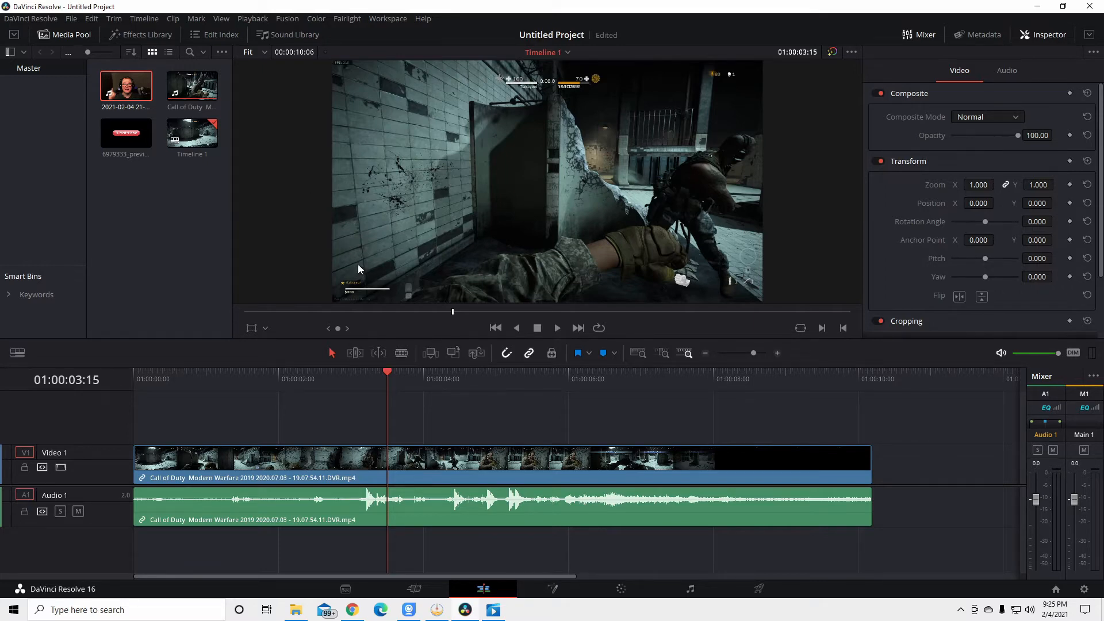
{"action": "left_click_drag", "start_coordinate": [130, 87], "coordinate": [535, 366]}
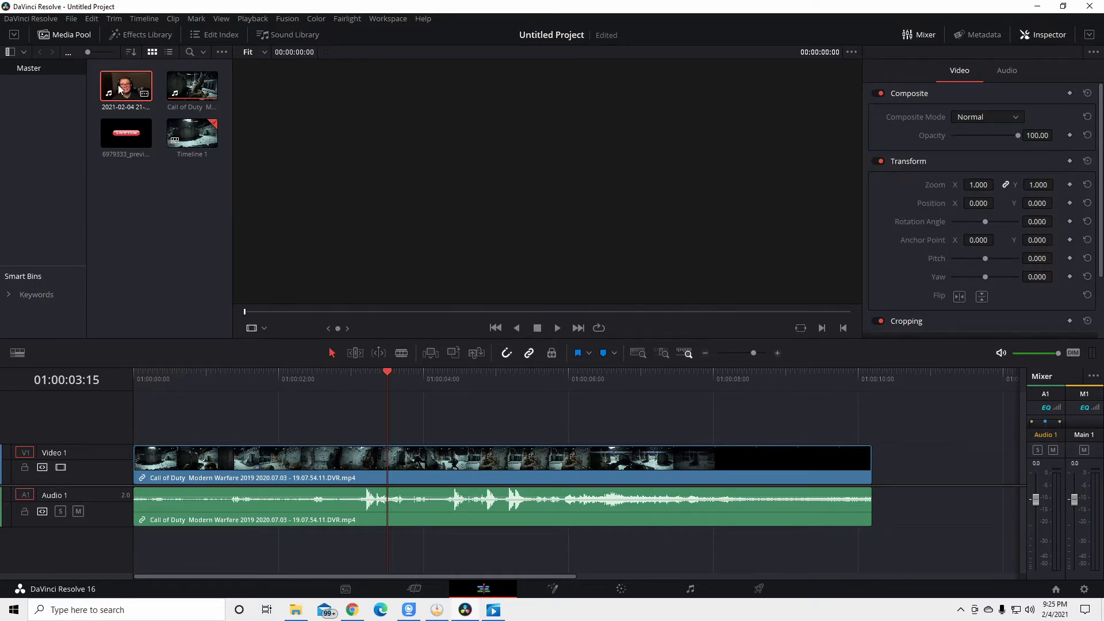
{"action": "left_click_drag", "start_coordinate": [121, 89], "coordinate": [402, 432]}
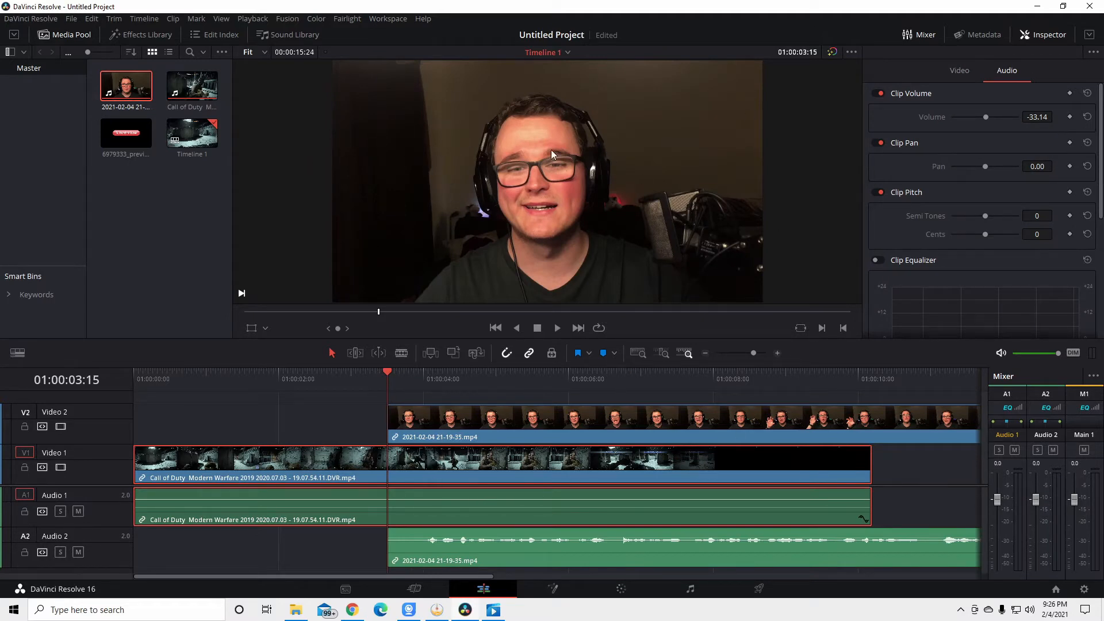
- Shrink the webcam clip to a zoom of 0.200 and move it to the frame's upper-right corner at X 744, Y 425
{"action": "left_click", "coordinate": [588, 416]}
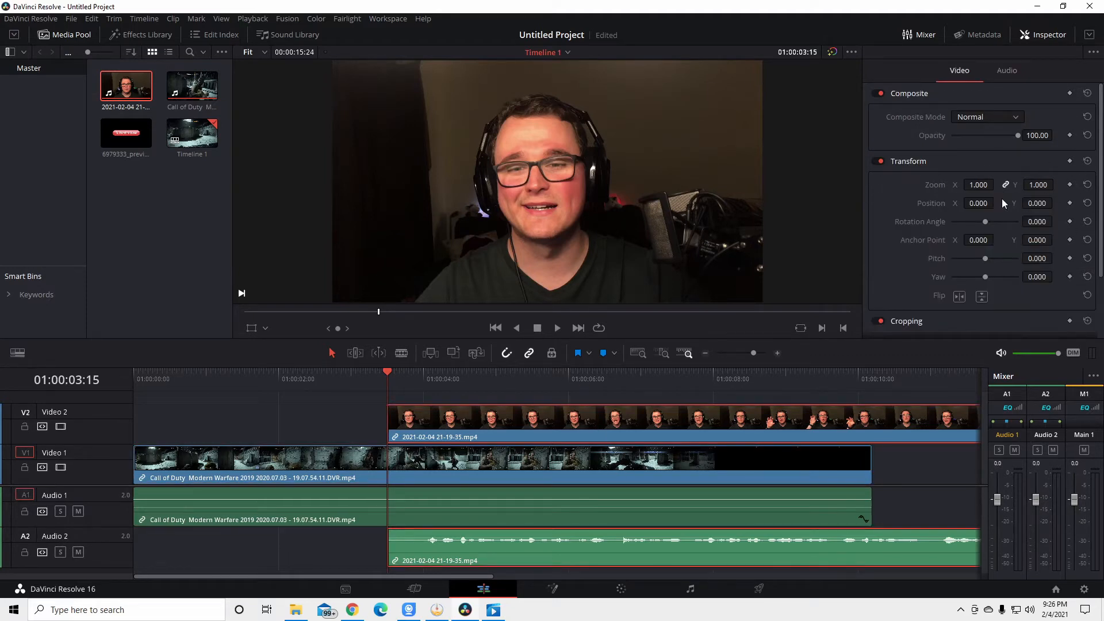
{"action": "mouse_move", "coordinate": [978, 185]}
{"action": "left_mouse_down"}
{"action": "mouse_move", "coordinate": [948, 185]}
{"action": "mouse_move", "coordinate": [982, 184]}
{"action": "left_mouse_up"}
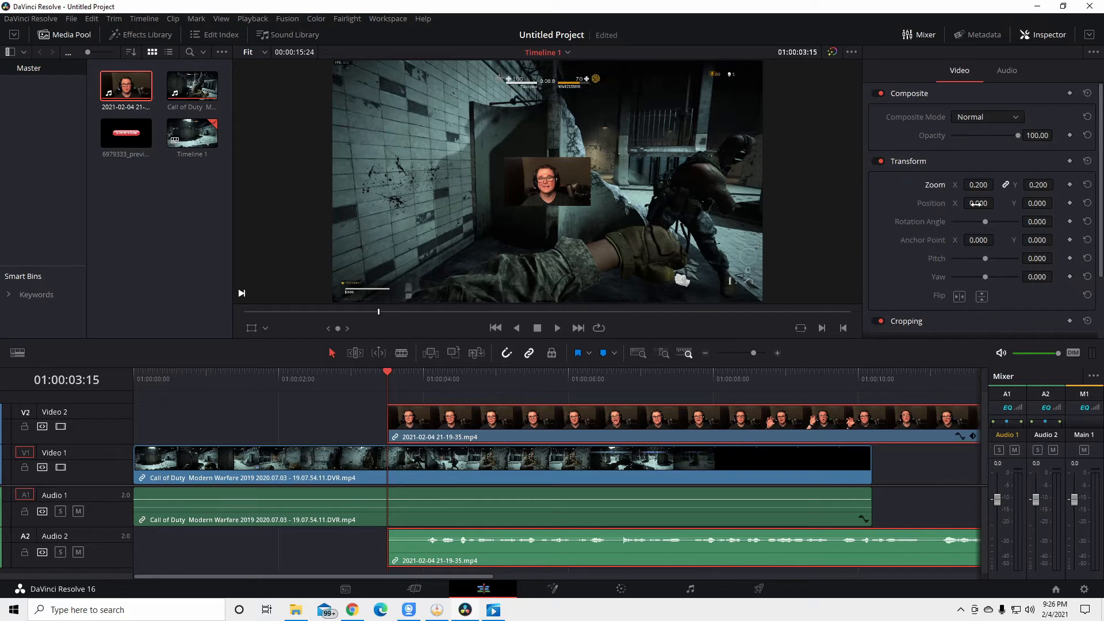
{"action": "left_click_drag", "start_coordinate": [978, 202], "coordinate": [997, 203]}
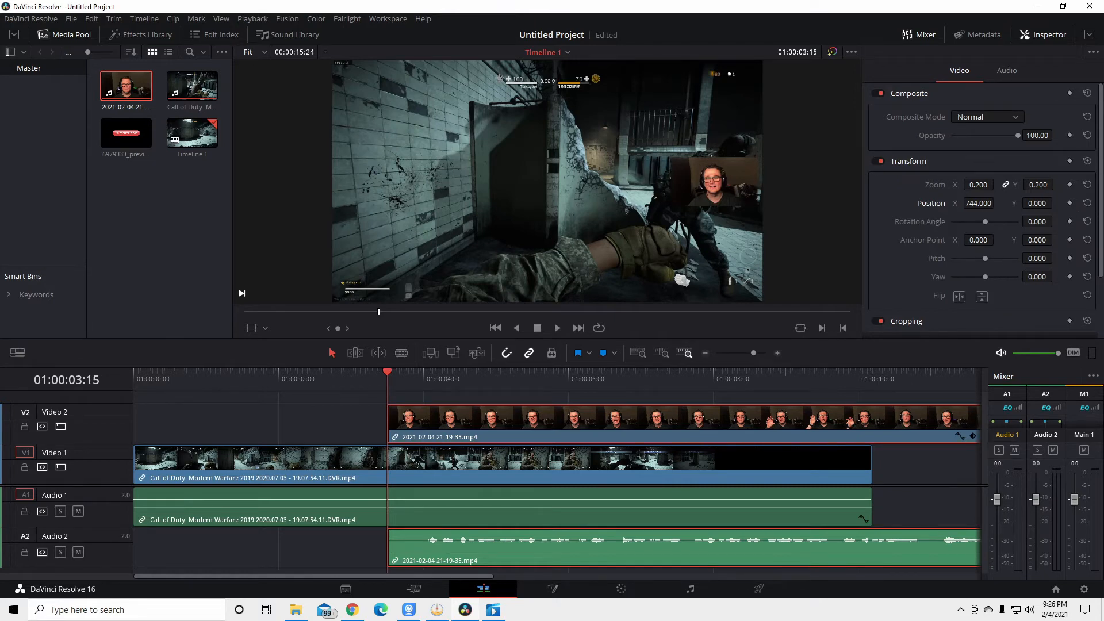
{"action": "left_click_drag", "start_coordinate": [1037, 203], "coordinate": [1055, 202]}
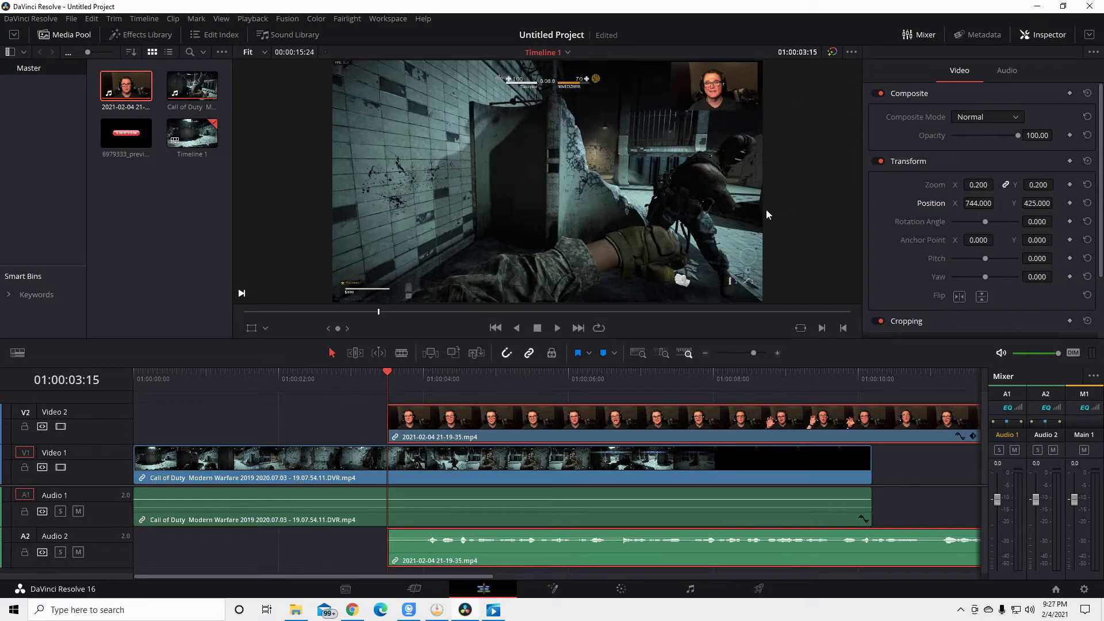
- Play back the timeline to preview the webcam overlay on the gameplay, and stop playback
{"action": "left_click", "coordinate": [558, 328]}
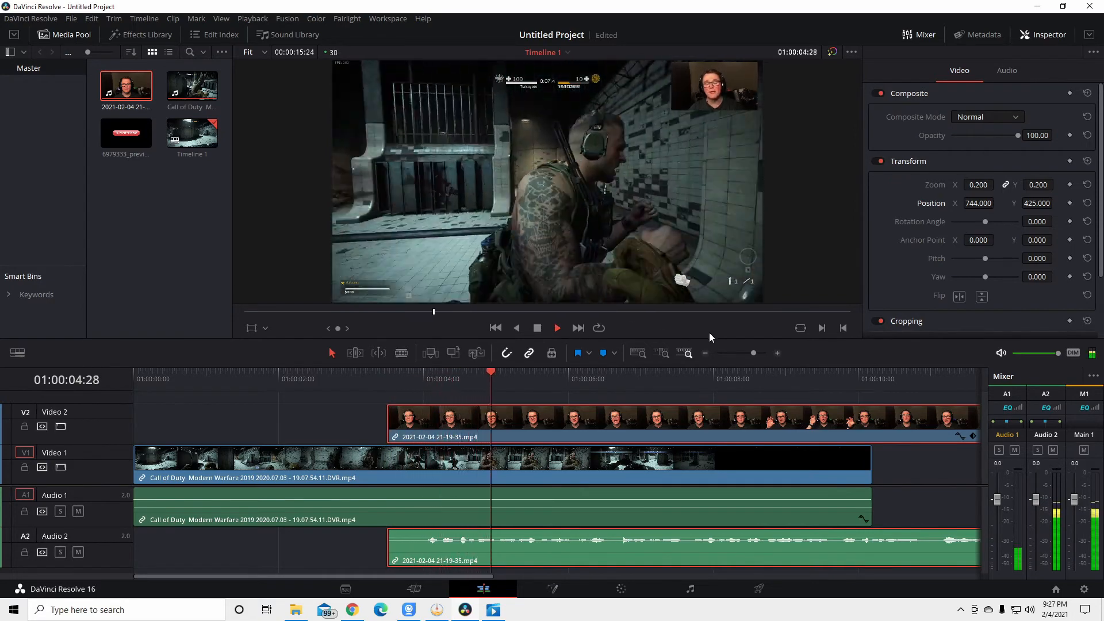
{"action": "left_click", "coordinate": [540, 330]}
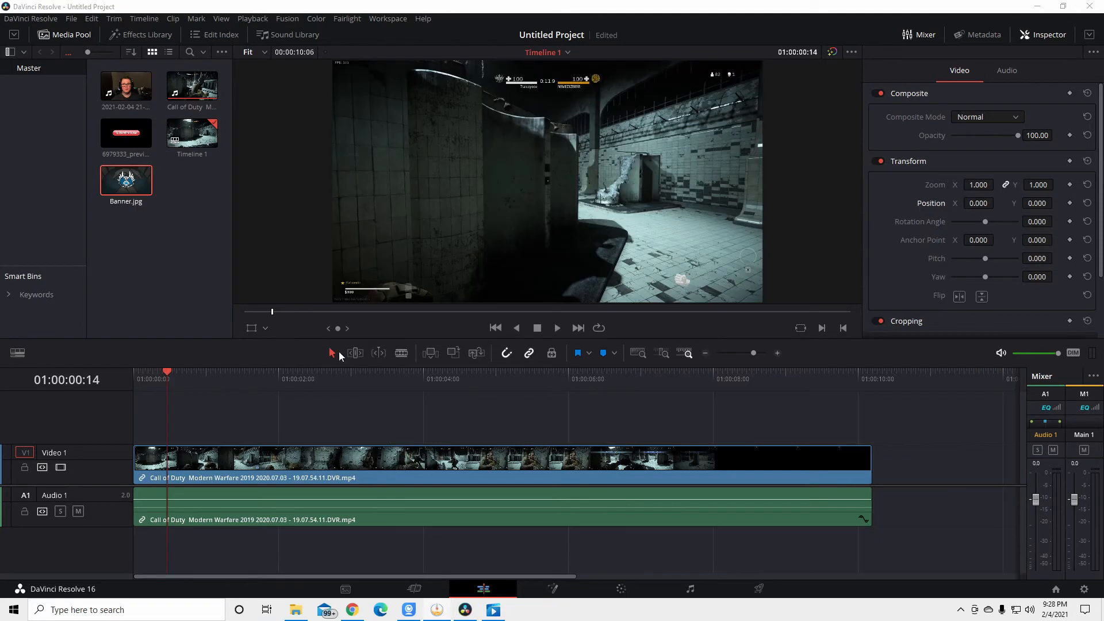
- Place Banner.jpg above the gameplay clip from the start of the timeline and trim its end to about 4.3 seconds
{"action": "left_click", "coordinate": [130, 179]}
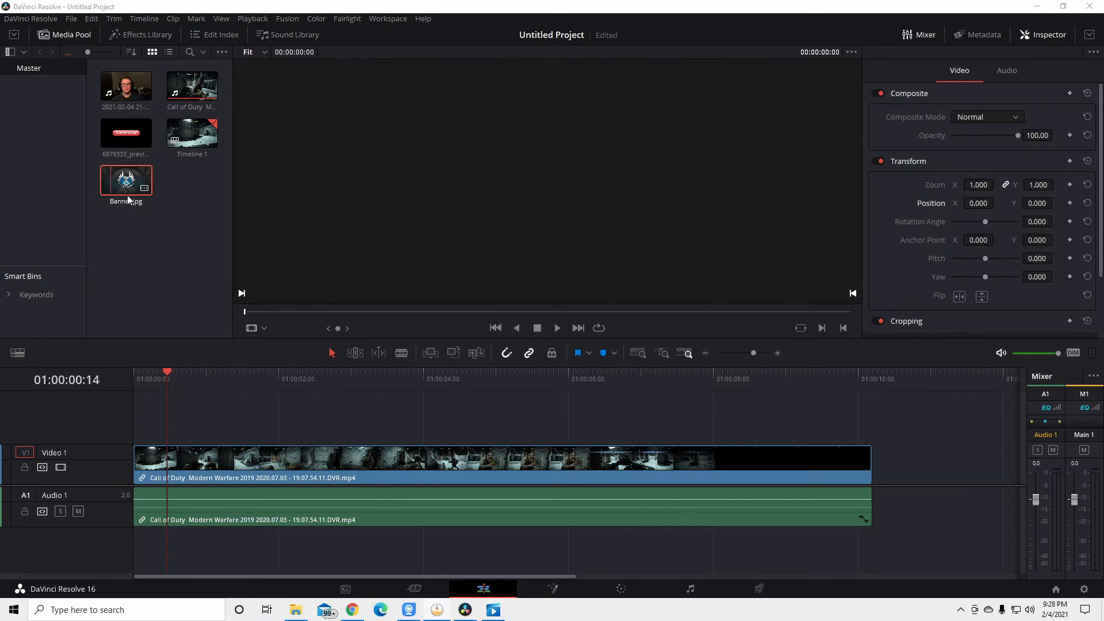
{"action": "left_click_drag", "start_coordinate": [138, 184], "coordinate": [155, 432]}
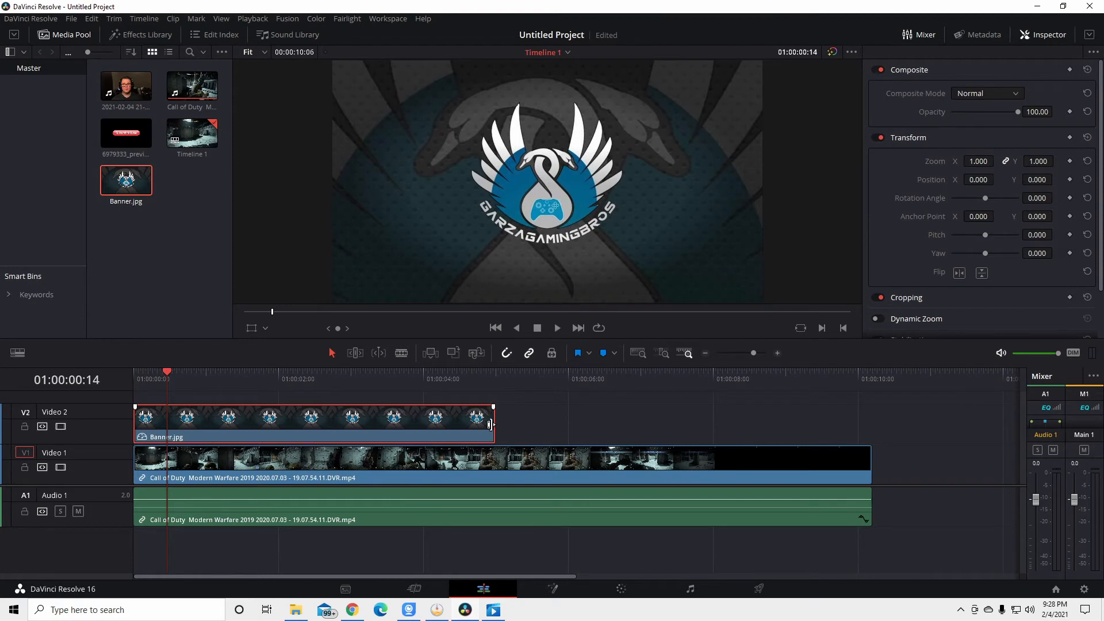
{"action": "left_click_drag", "start_coordinate": [493, 431], "coordinate": [409, 435]}
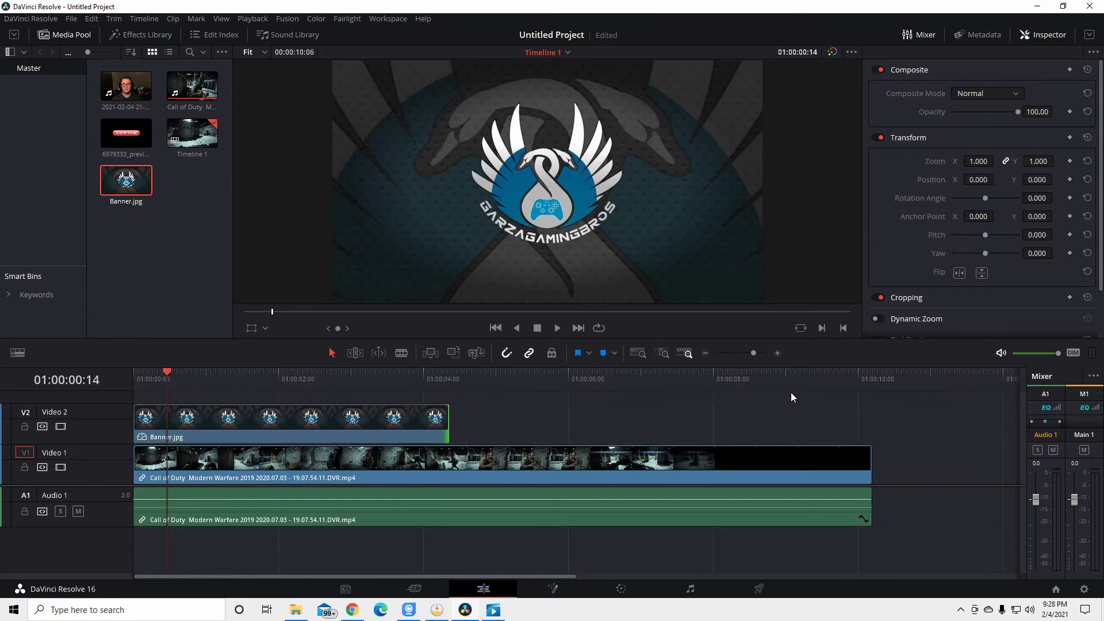
{"action": "left_click_drag", "start_coordinate": [328, 412], "coordinate": [291, 417]}
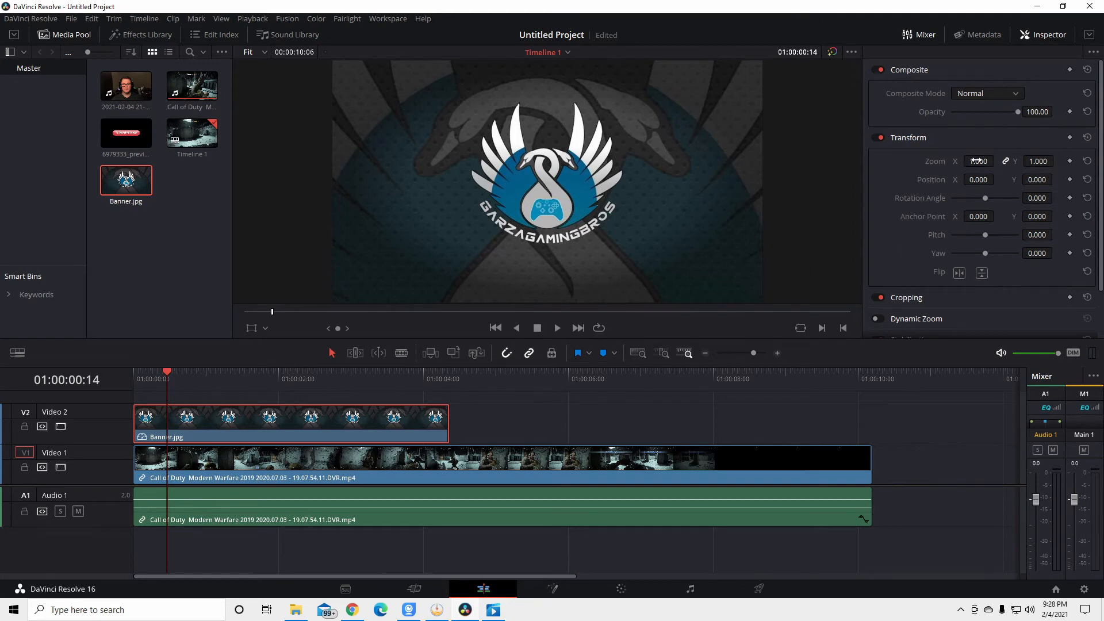
- Scale the banner image to a zoom of 0.190 and position it at X 606, Y 158
{"action": "left_click_drag", "start_coordinate": [978, 162], "coordinate": [1055, 179]}
{"action": "left_click_drag", "start_coordinate": [977, 179], "coordinate": [1001, 179]}
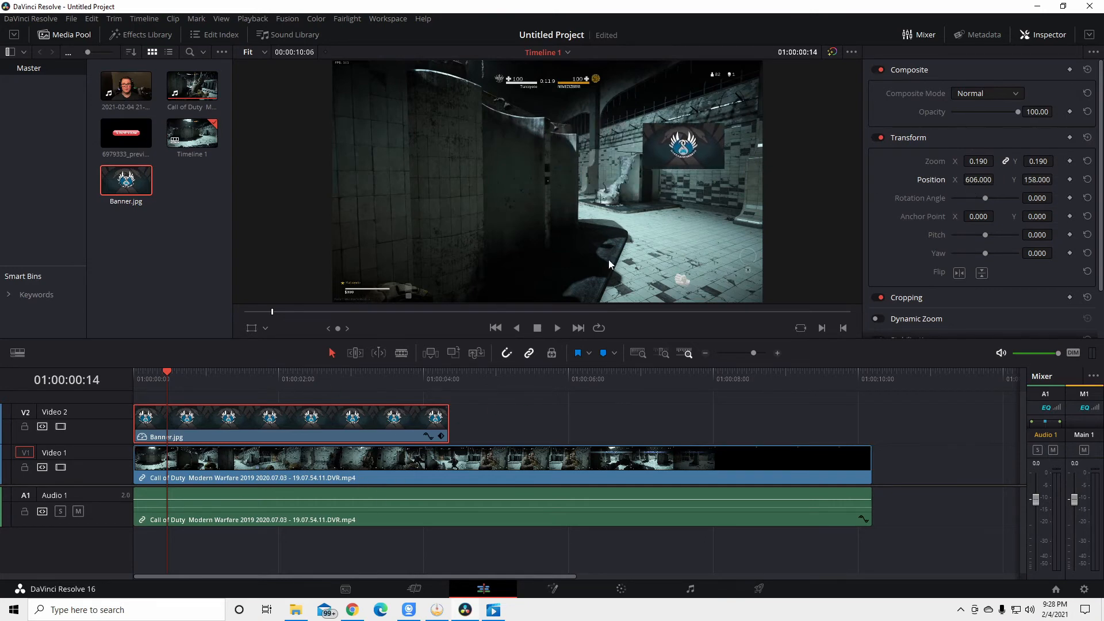
- Add 6979333_preview.png above the banner from the timeline's start, scaled to 0.200 and positioned just over the banner at X 575, Y 284
{"action": "left_click_drag", "start_coordinate": [126, 133], "coordinate": [302, 404]}
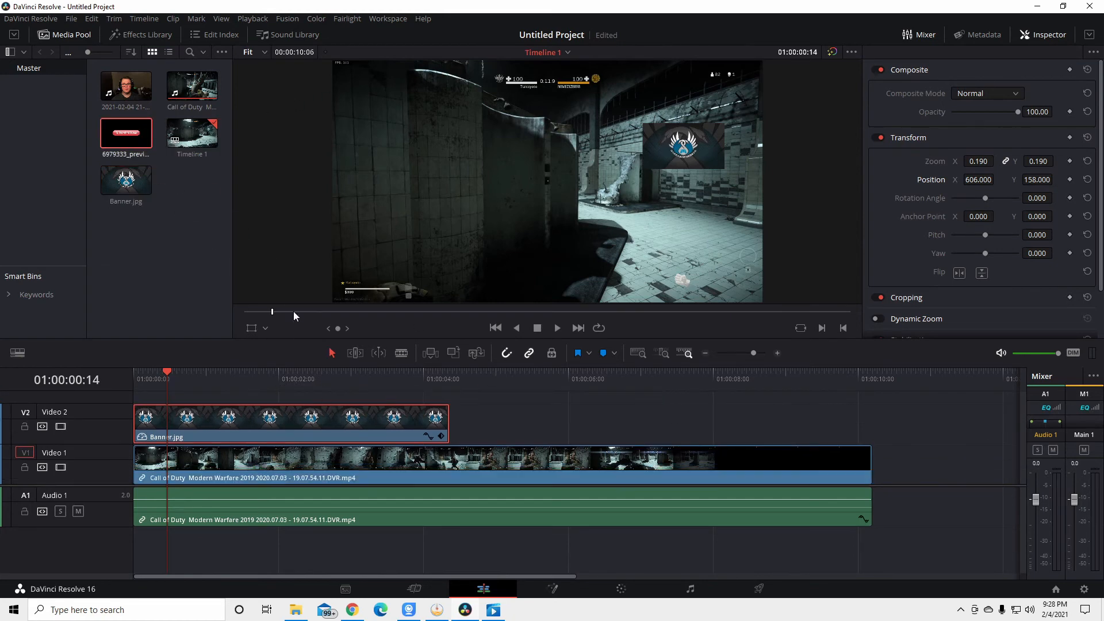
{"action": "left_click_drag", "start_coordinate": [142, 139], "coordinate": [137, 411]}
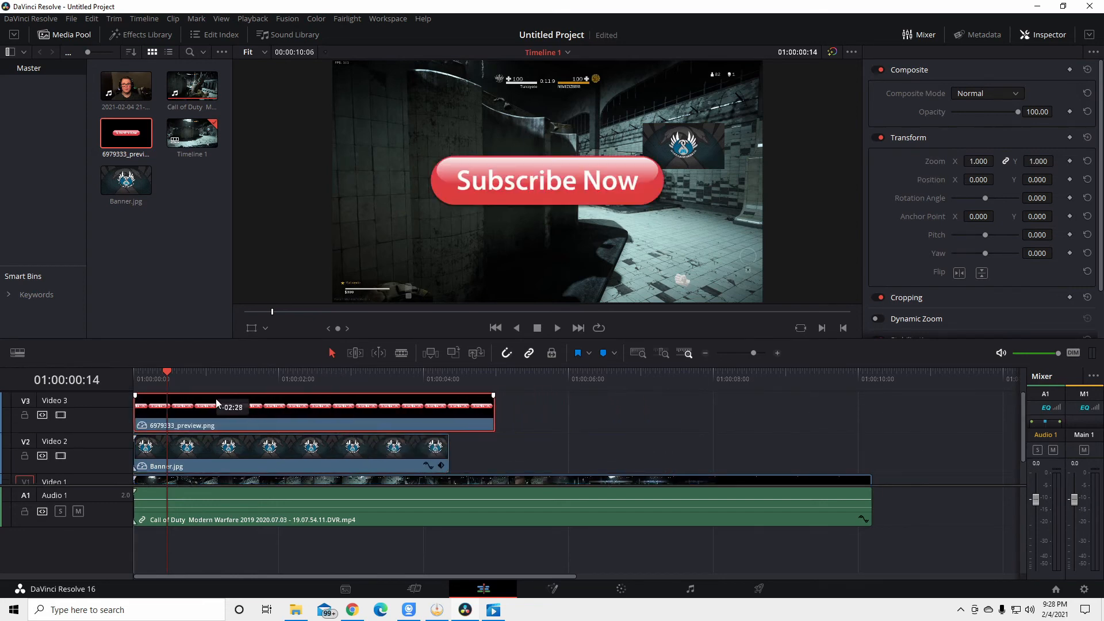
{"action": "left_click_drag", "start_coordinate": [984, 159], "coordinate": [1057, 172]}
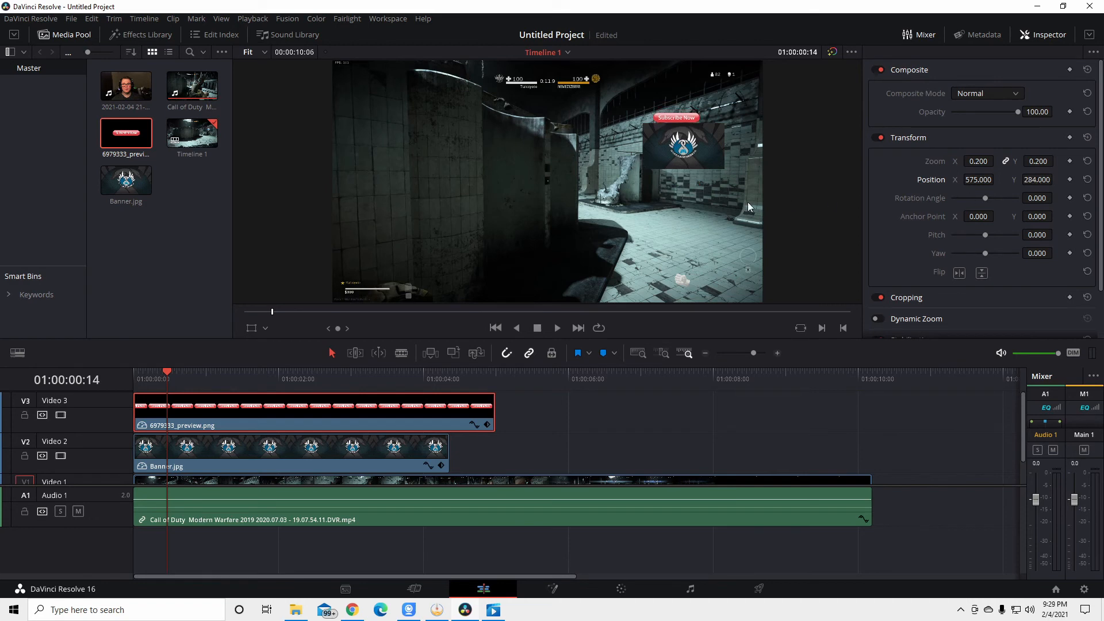